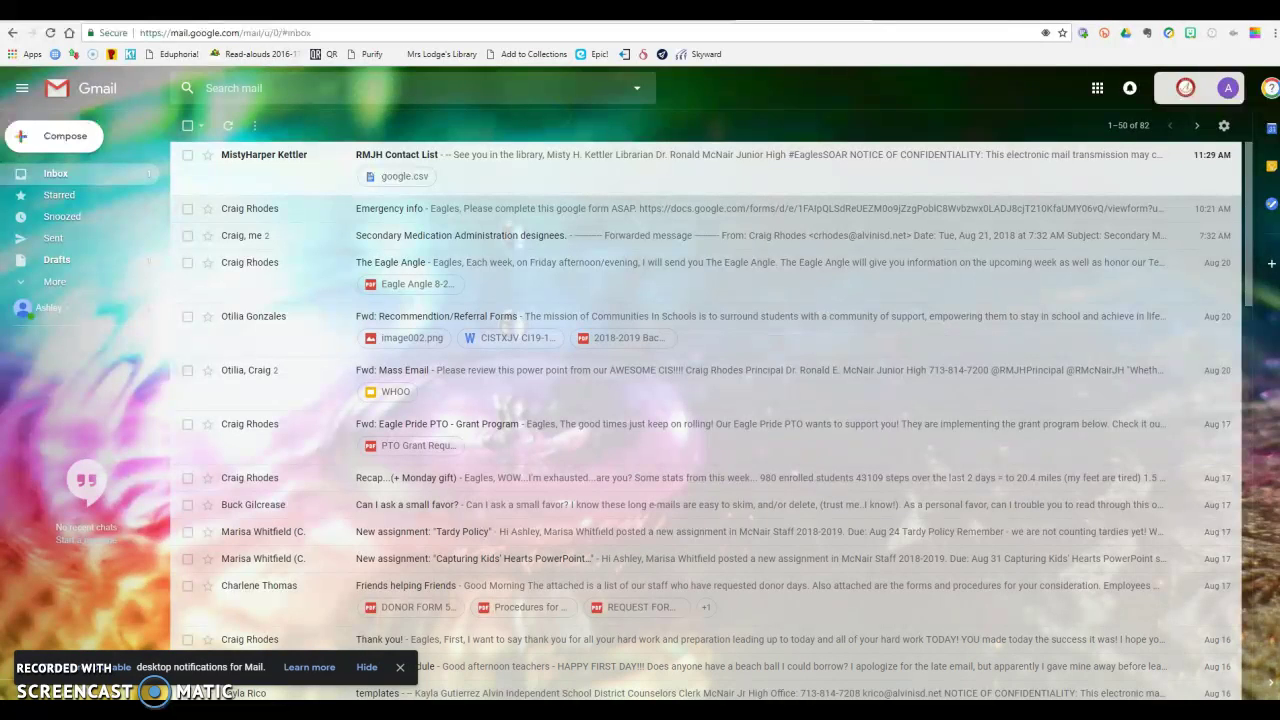
Open the "RMJH Contact List" email and download its google.csv attachment.
click(390, 162)
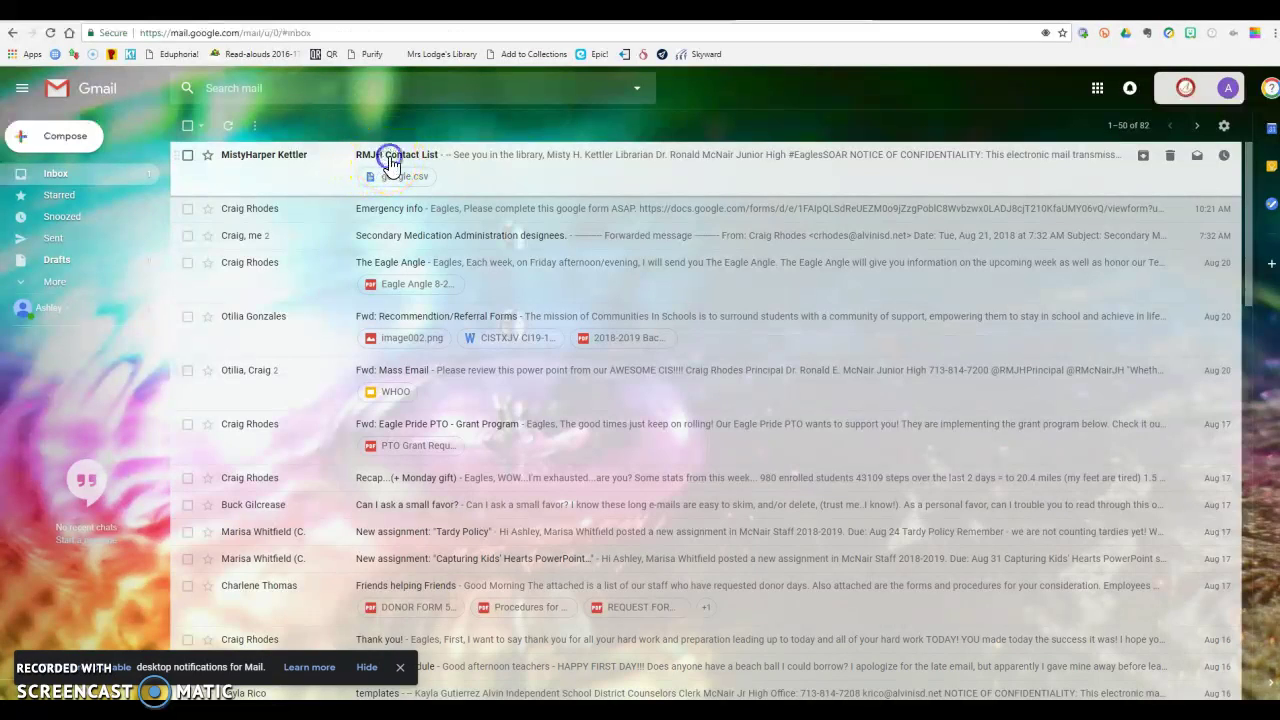
mouse_move(262, 515)
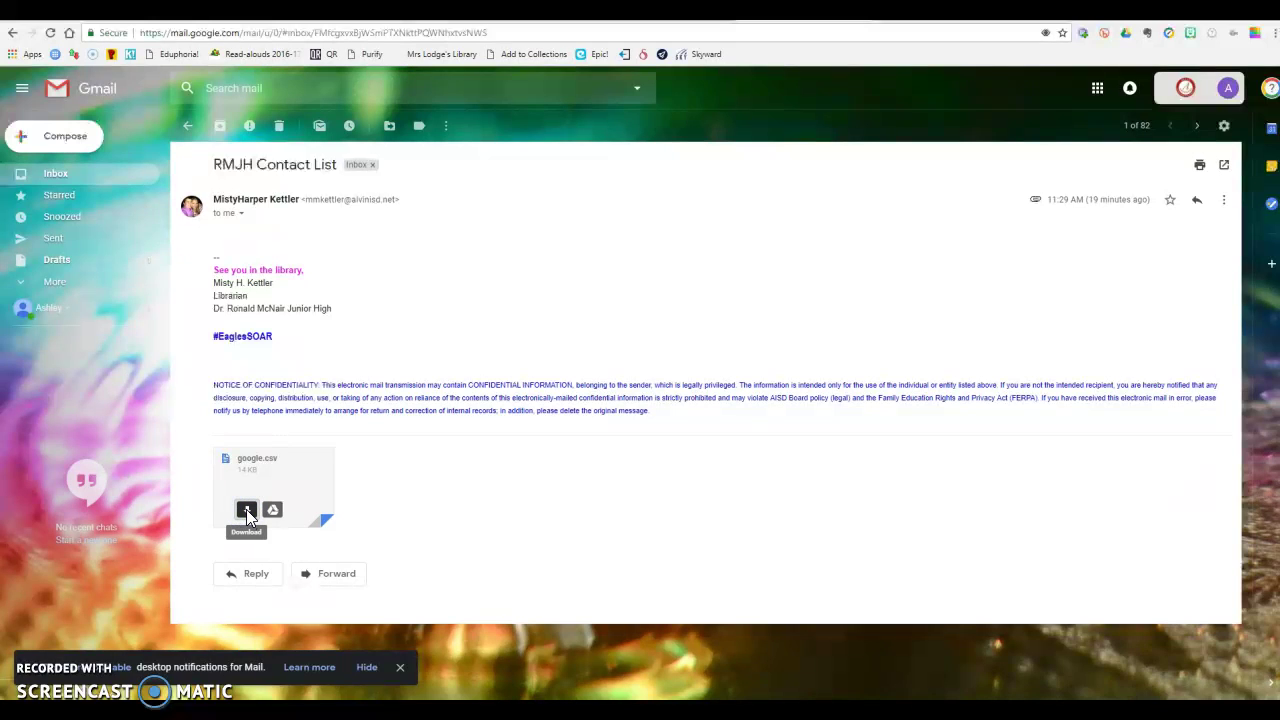
click(116, 643)
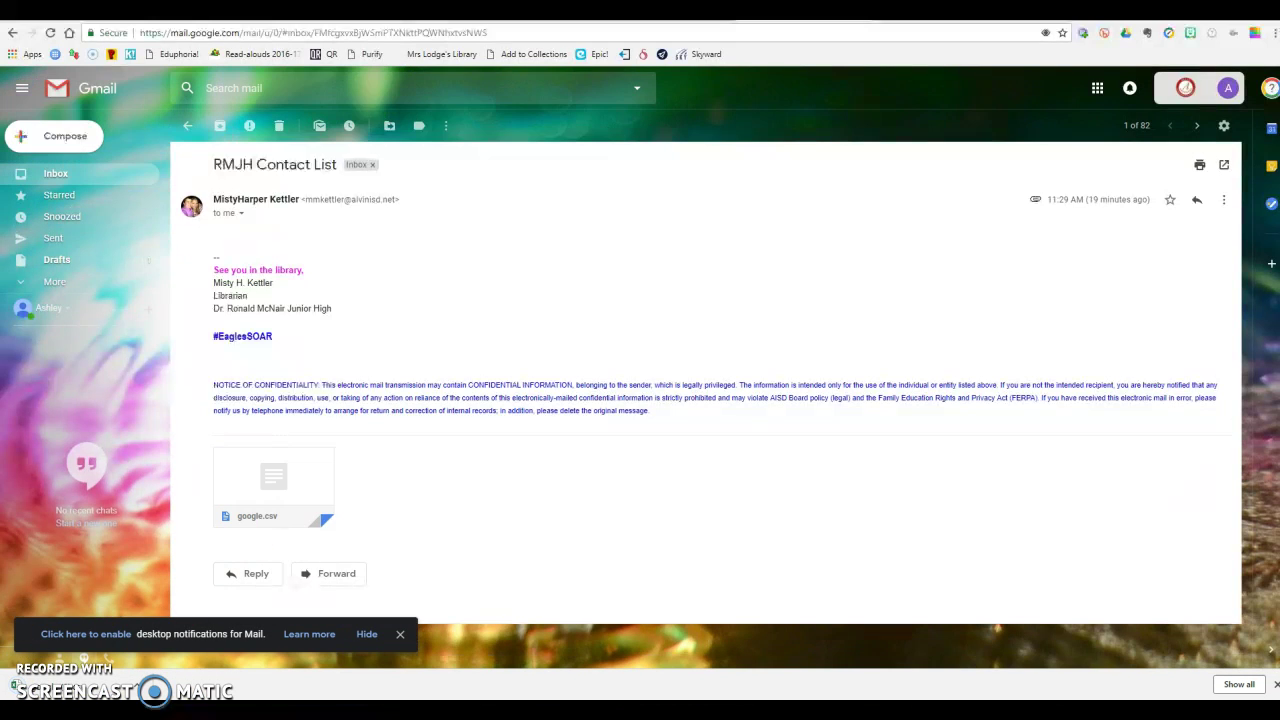
click(16, 686)
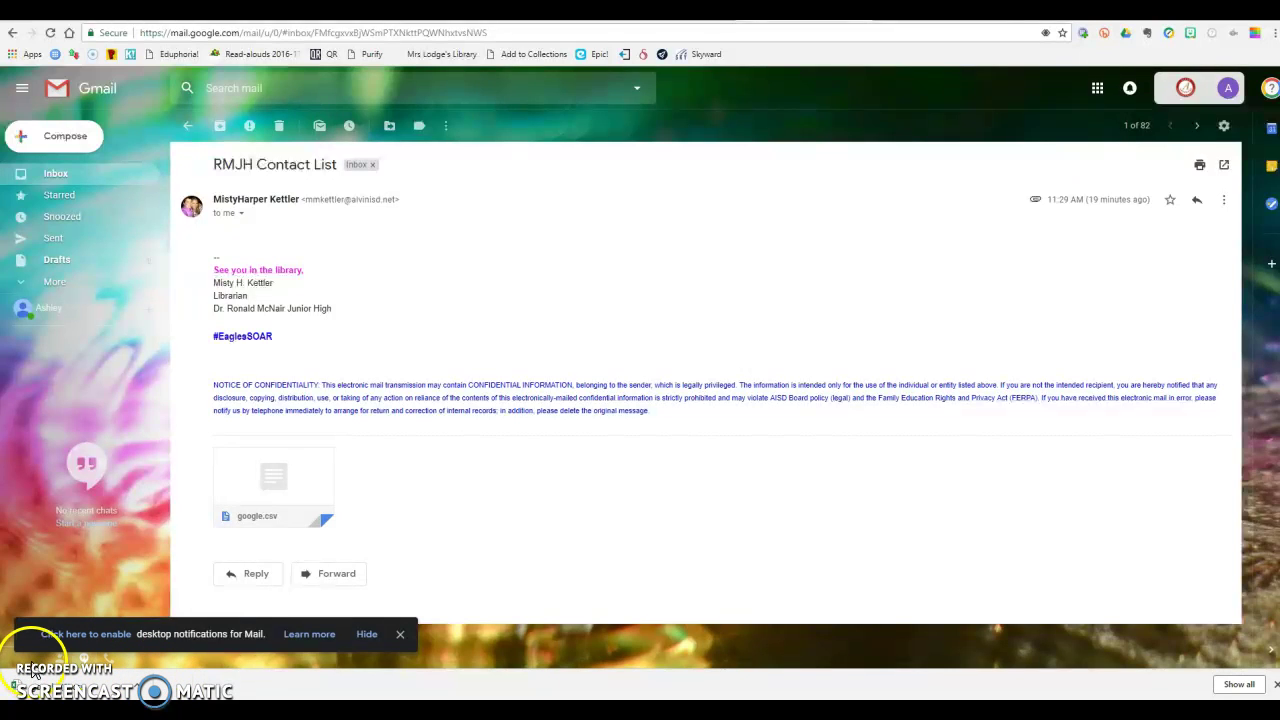
Switch to Google Contacts, go through its introduction slides and dismiss the tip about adding a new contact.
click(1098, 92)
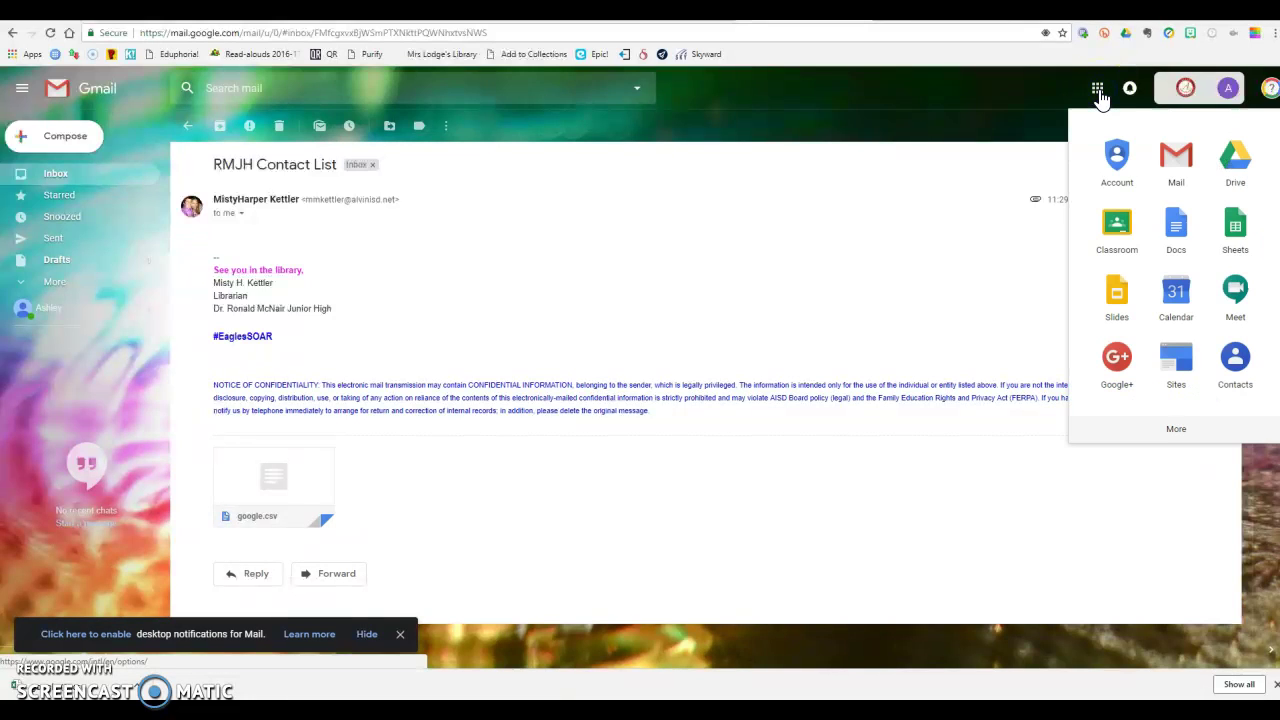
click(1236, 365)
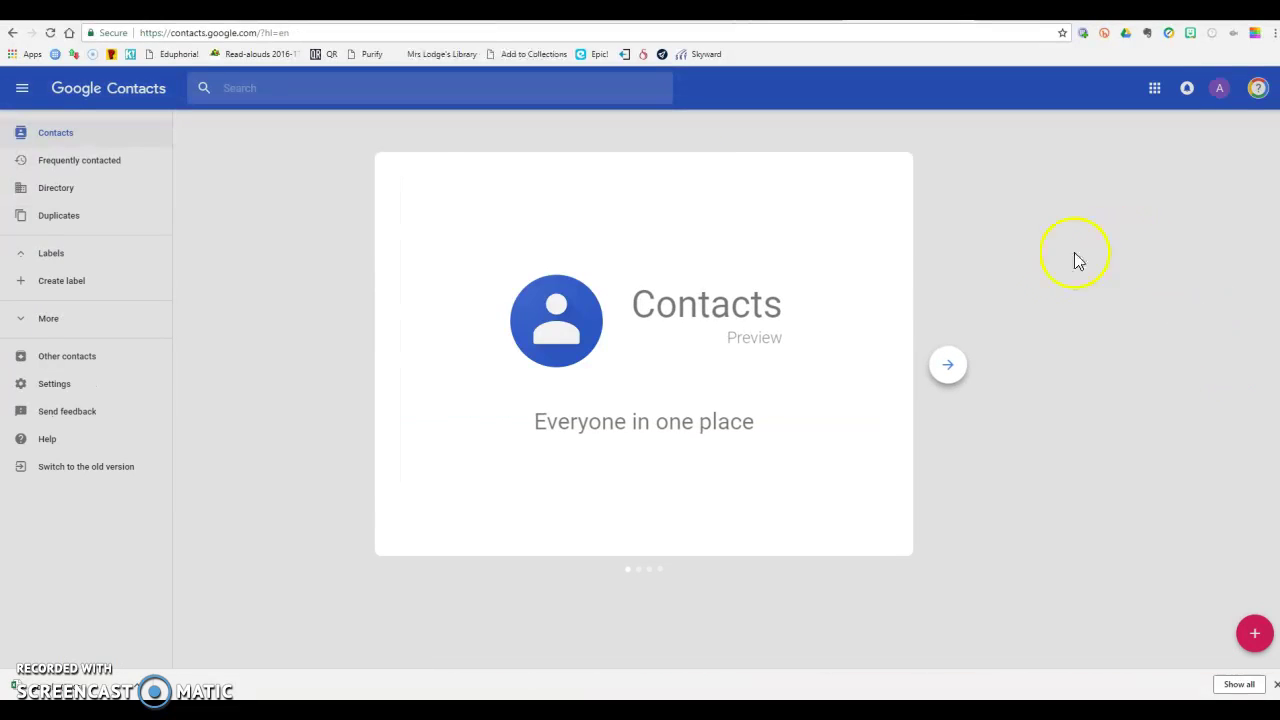
click(949, 368)
click(949, 368)
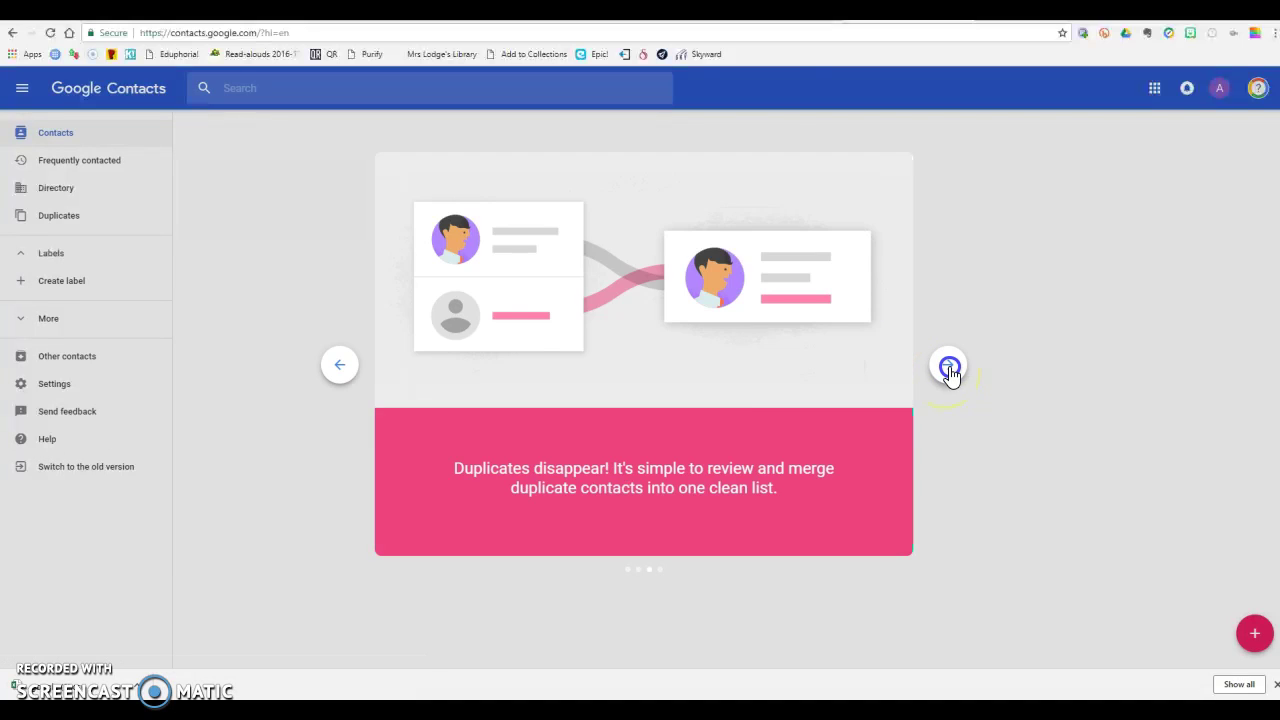
click(949, 368)
click(949, 368)
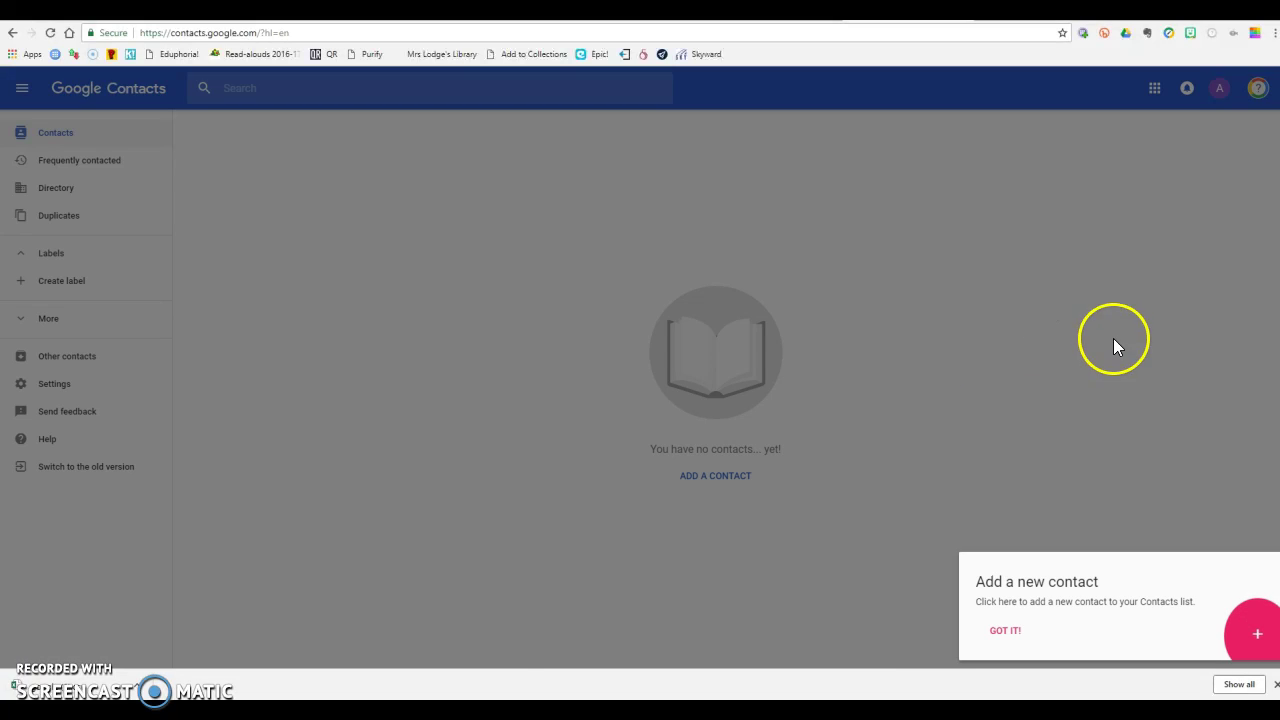
click(1012, 632)
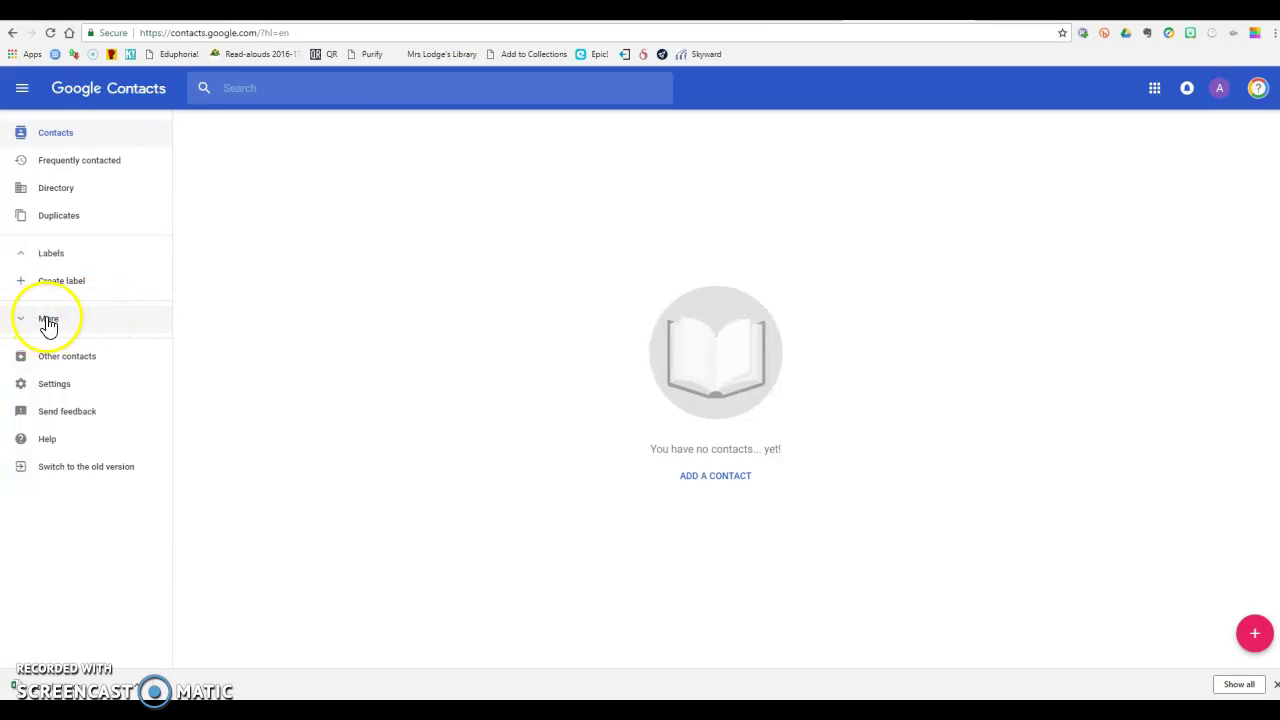
Start a contact import in Google Contacts.
click(48, 320)
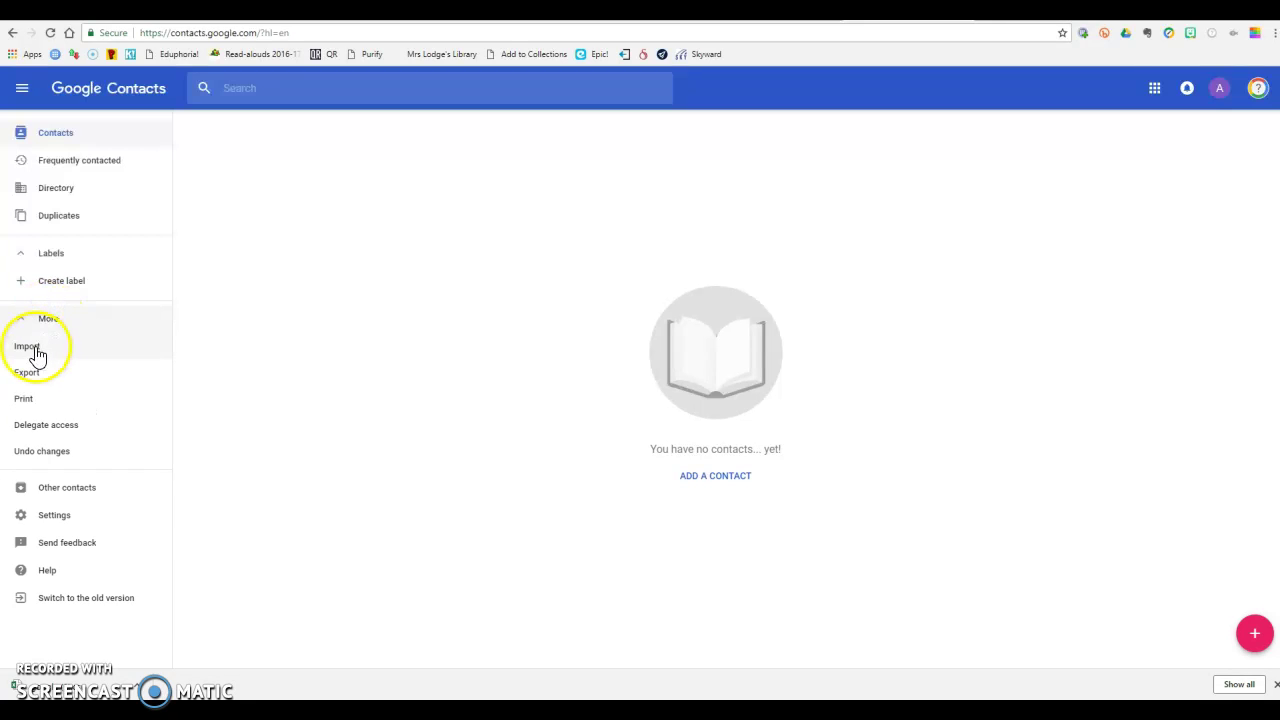
click(34, 352)
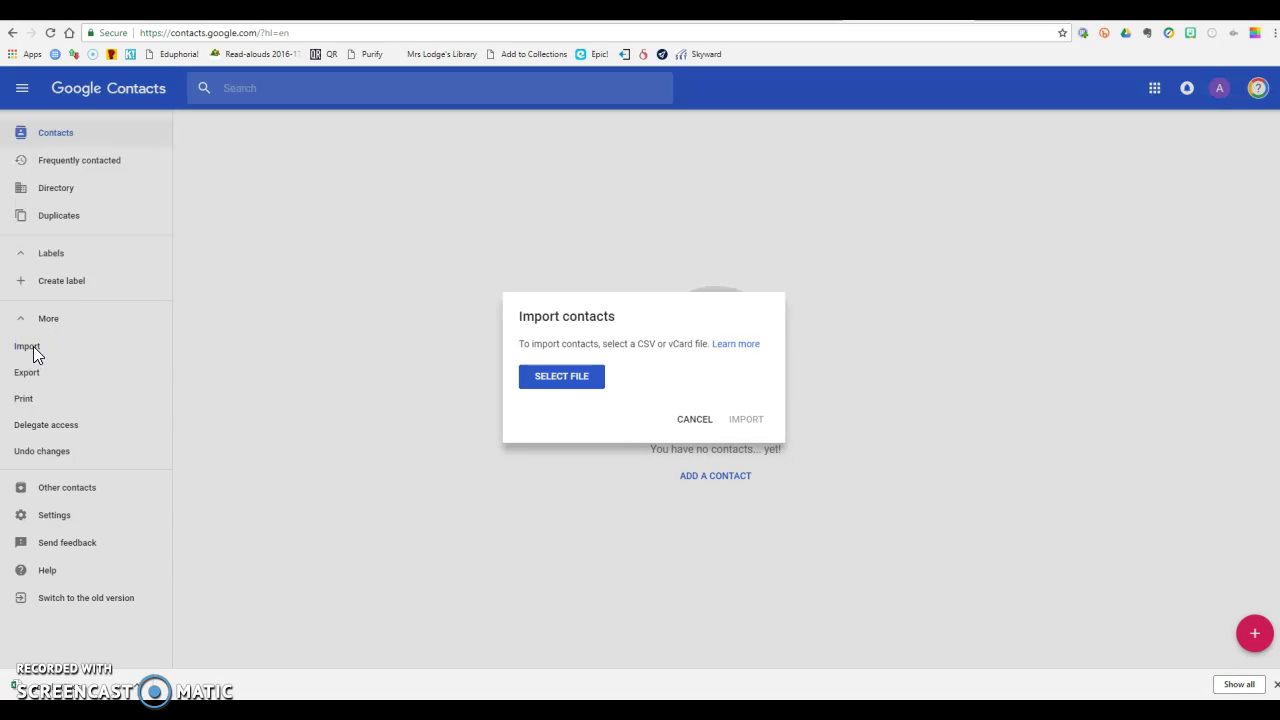
click(566, 384)
click(566, 384)
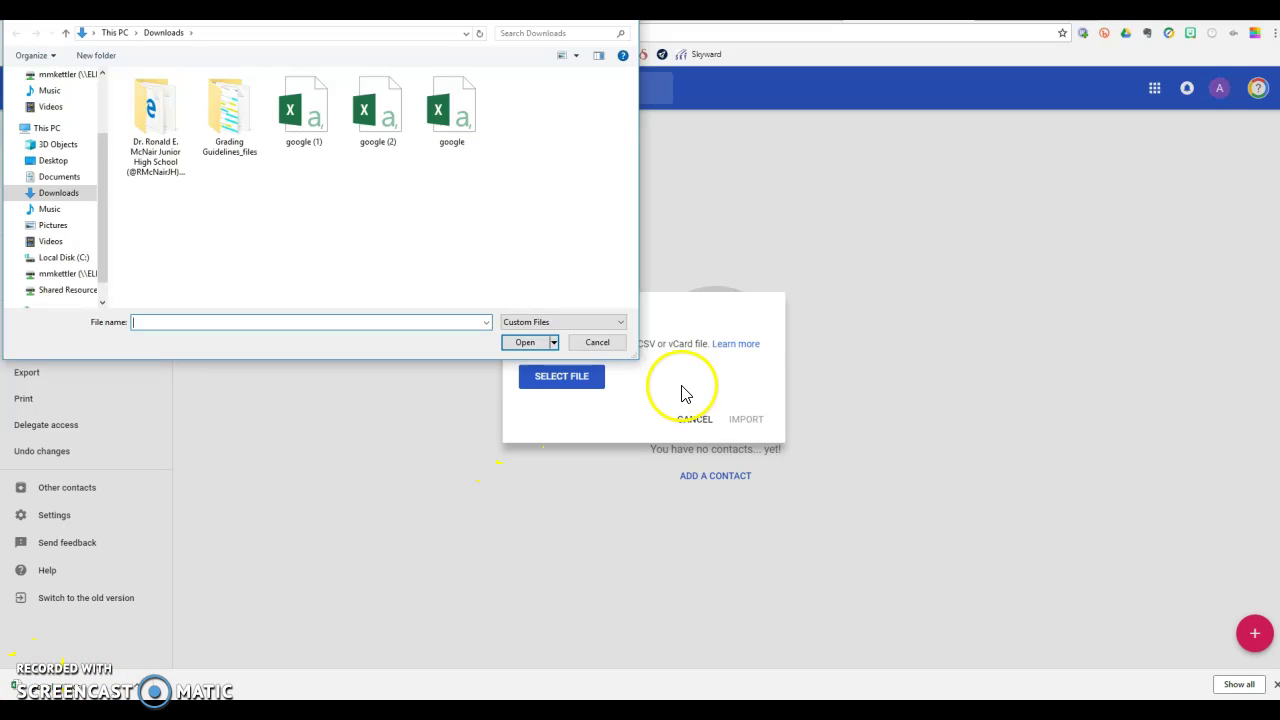
click(597, 345)
drag(60, 684, 646, 366)
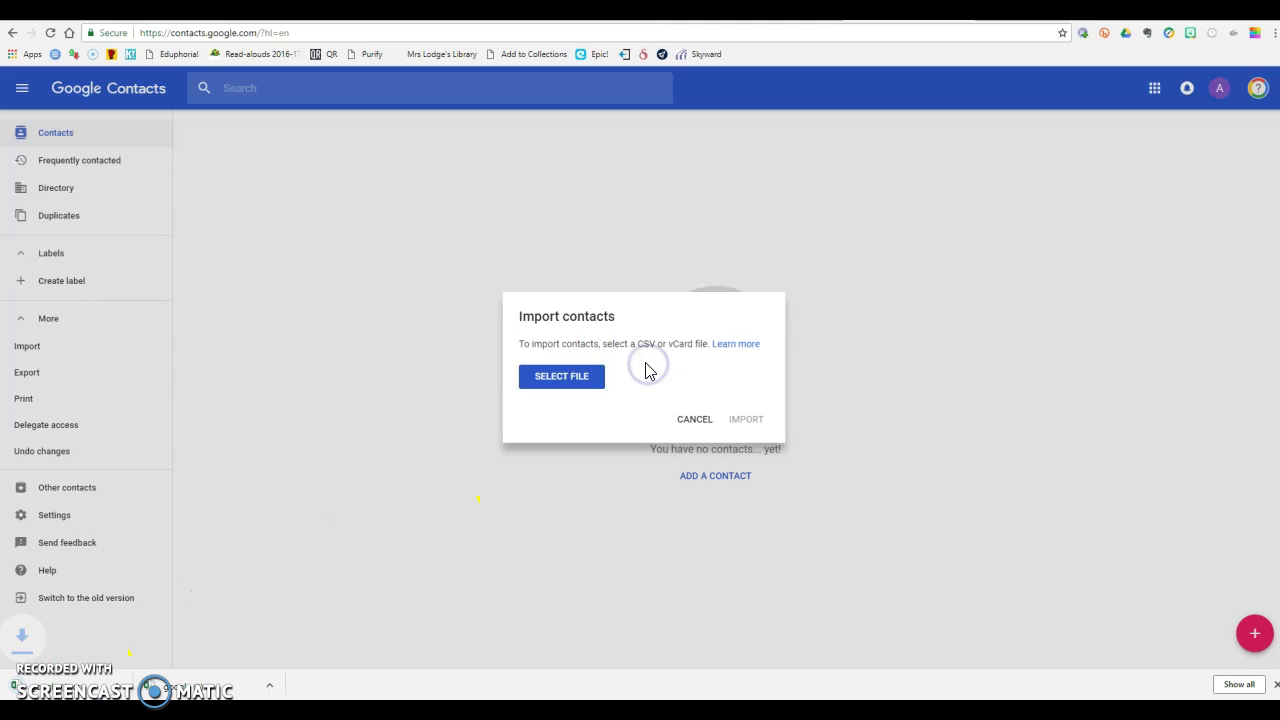
Select the downloaded google (1).csv file and import its contacts.
click(563, 375)
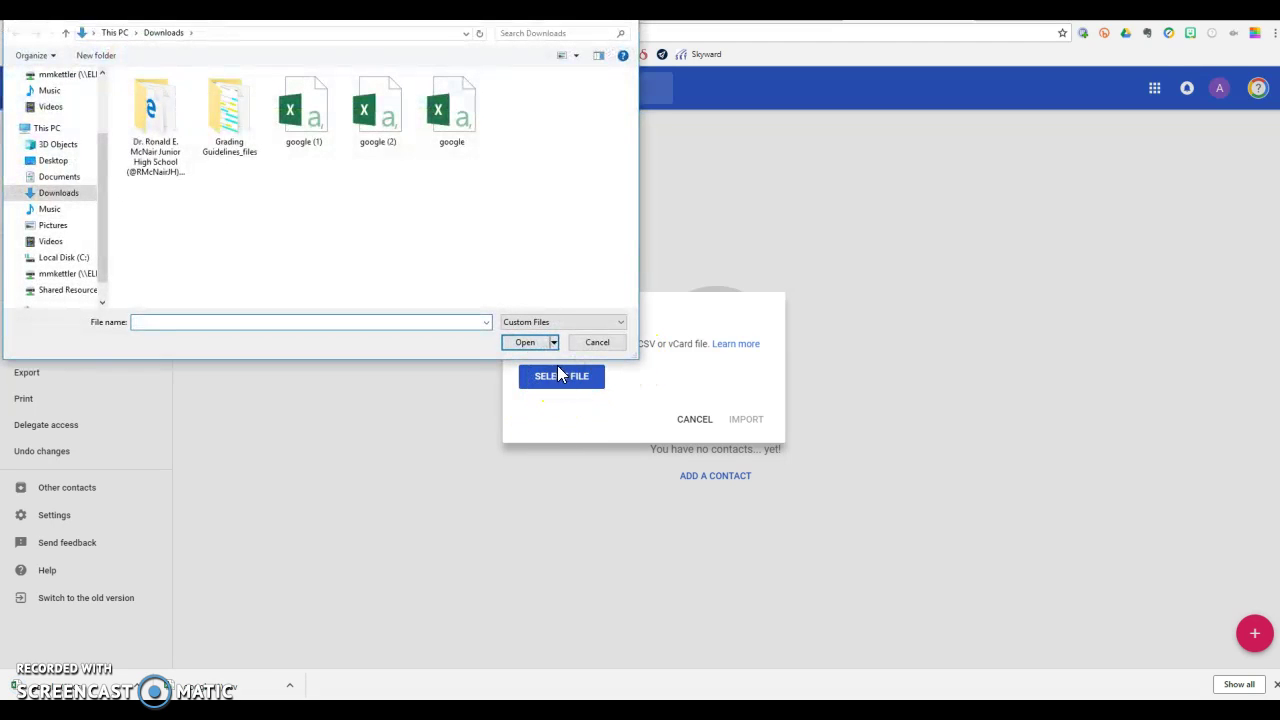
click(309, 122)
double_click(307, 120)
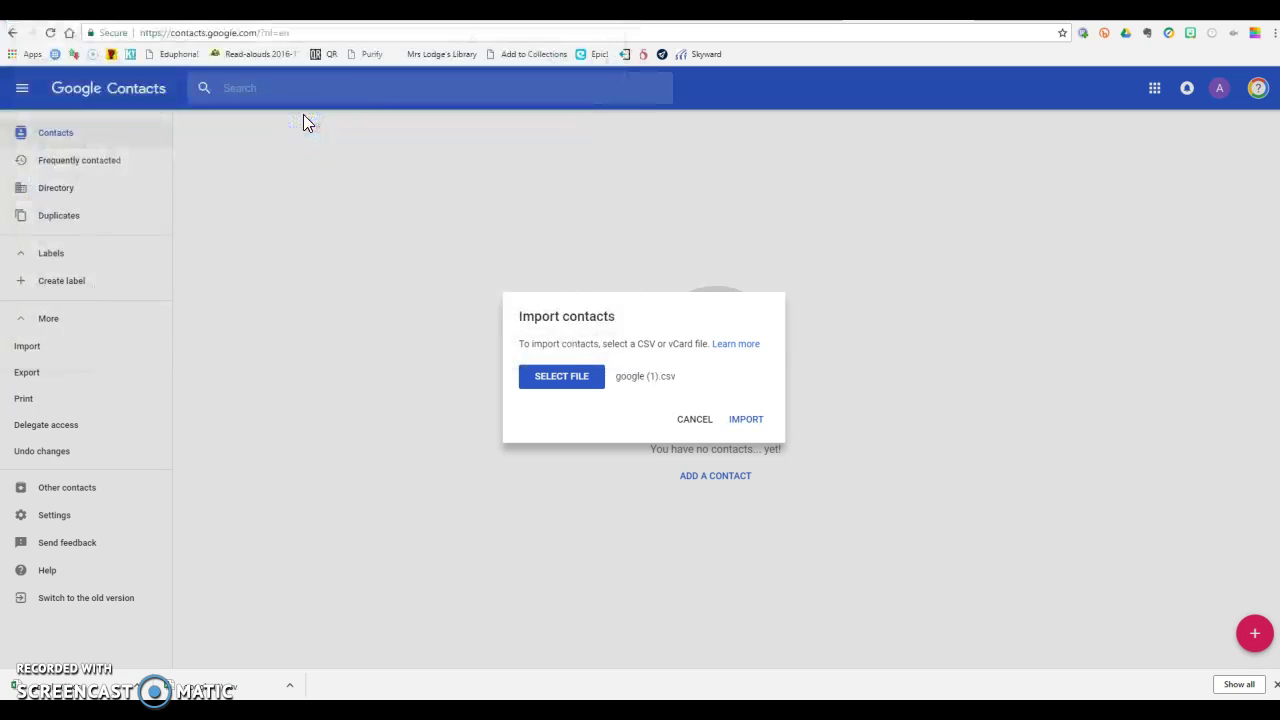
click(744, 421)
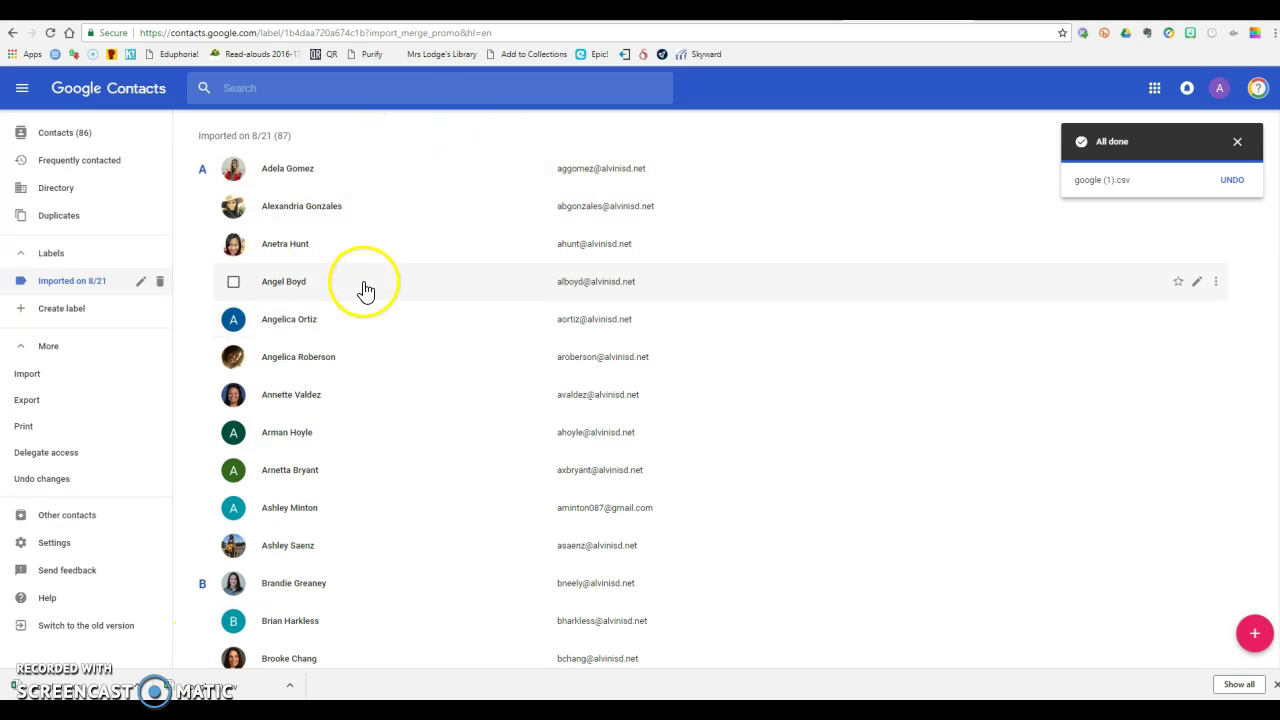
Rename the "Imported on 8/21" label as "McNair Staff".
scroll(414, 510, down, 1)
scroll(414, 518, down, 15)
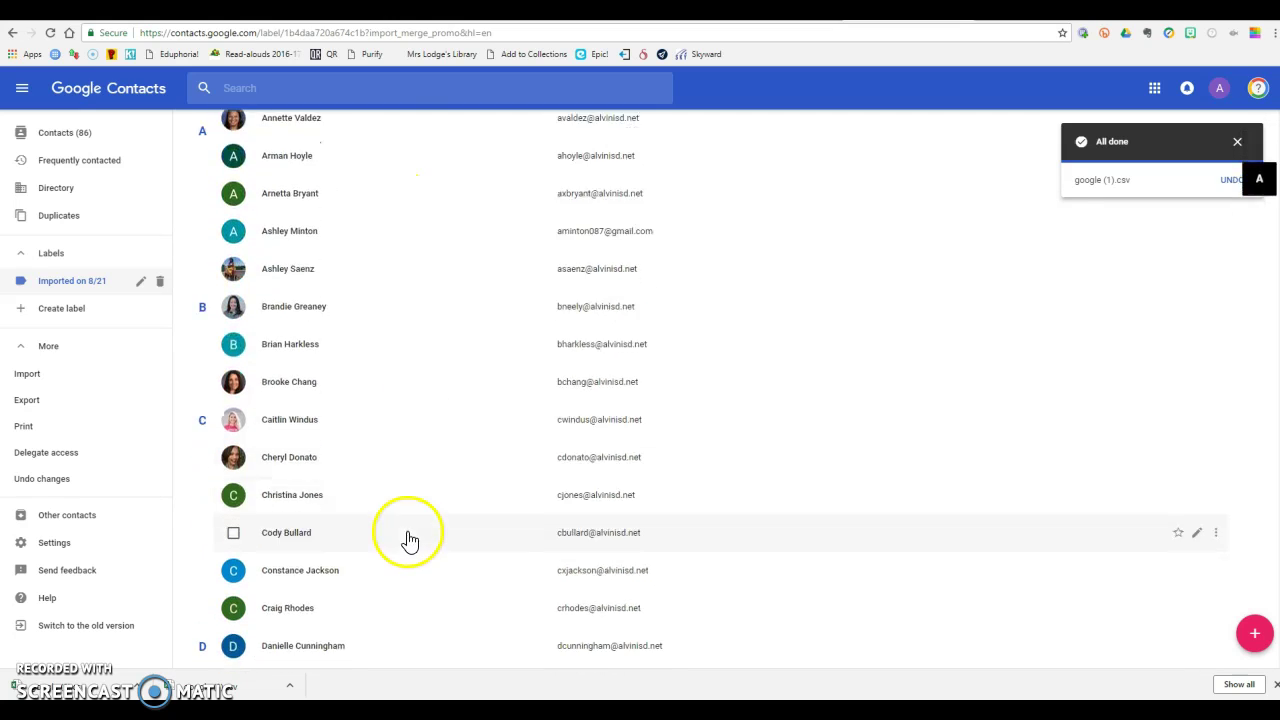
scroll(418, 568, down, 3)
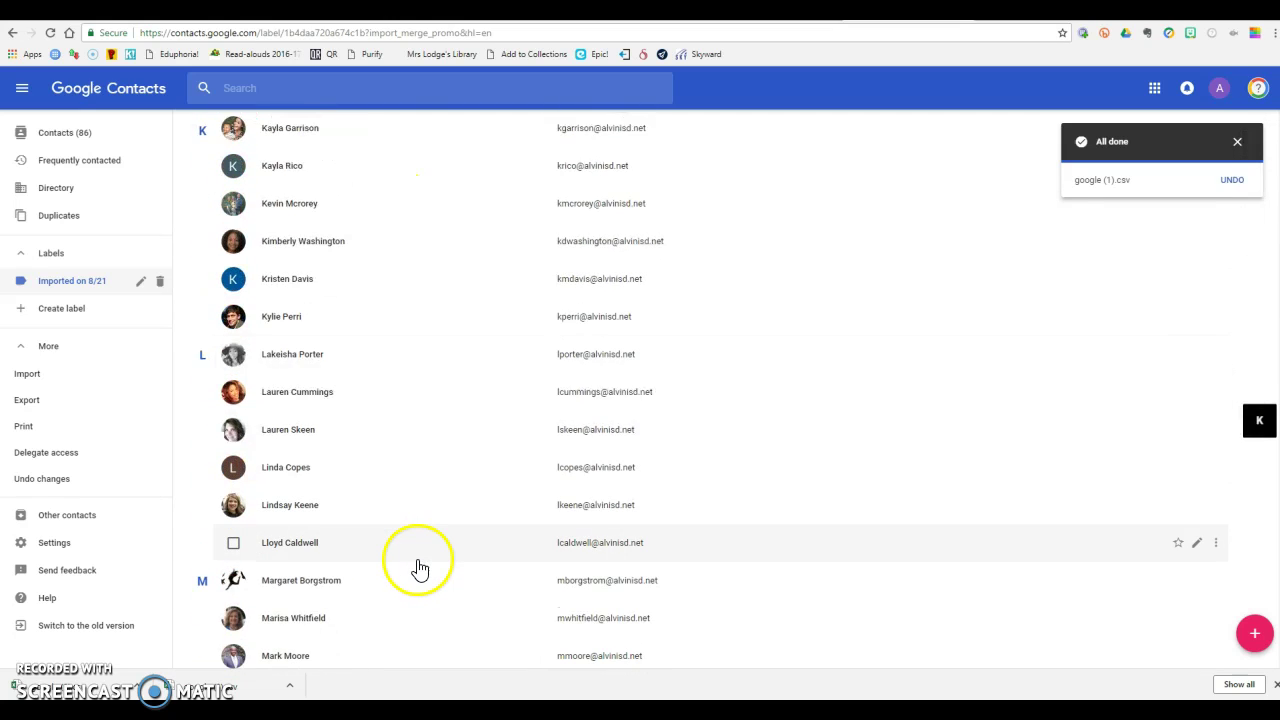
scroll(418, 568, up, 8)
scroll(418, 568, up, 15)
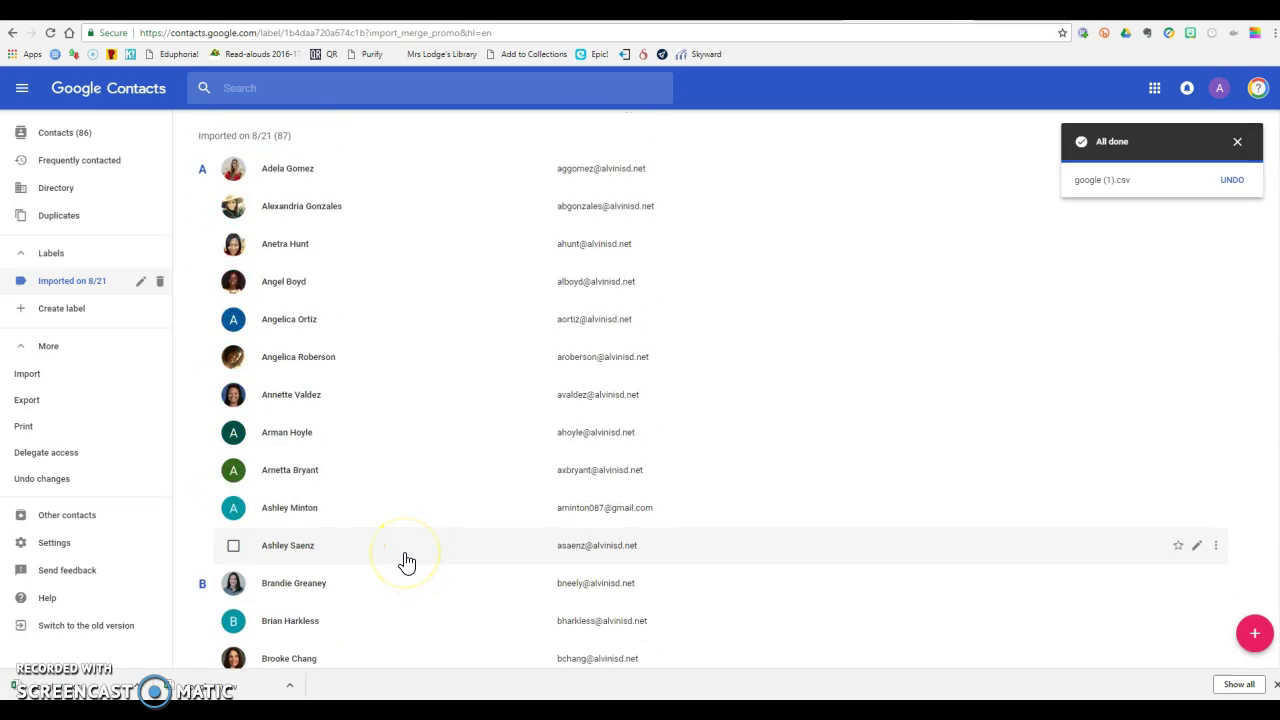
click(141, 283)
click(680, 360)
text(R)
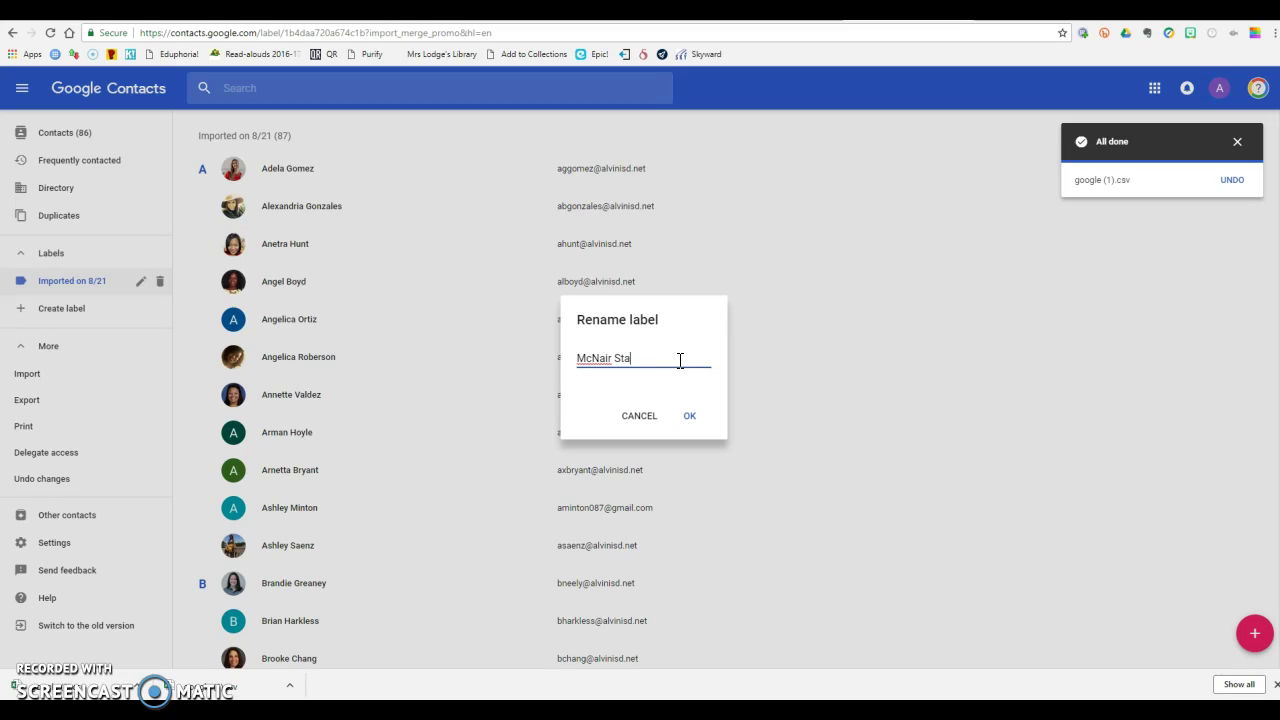
click(691, 418)
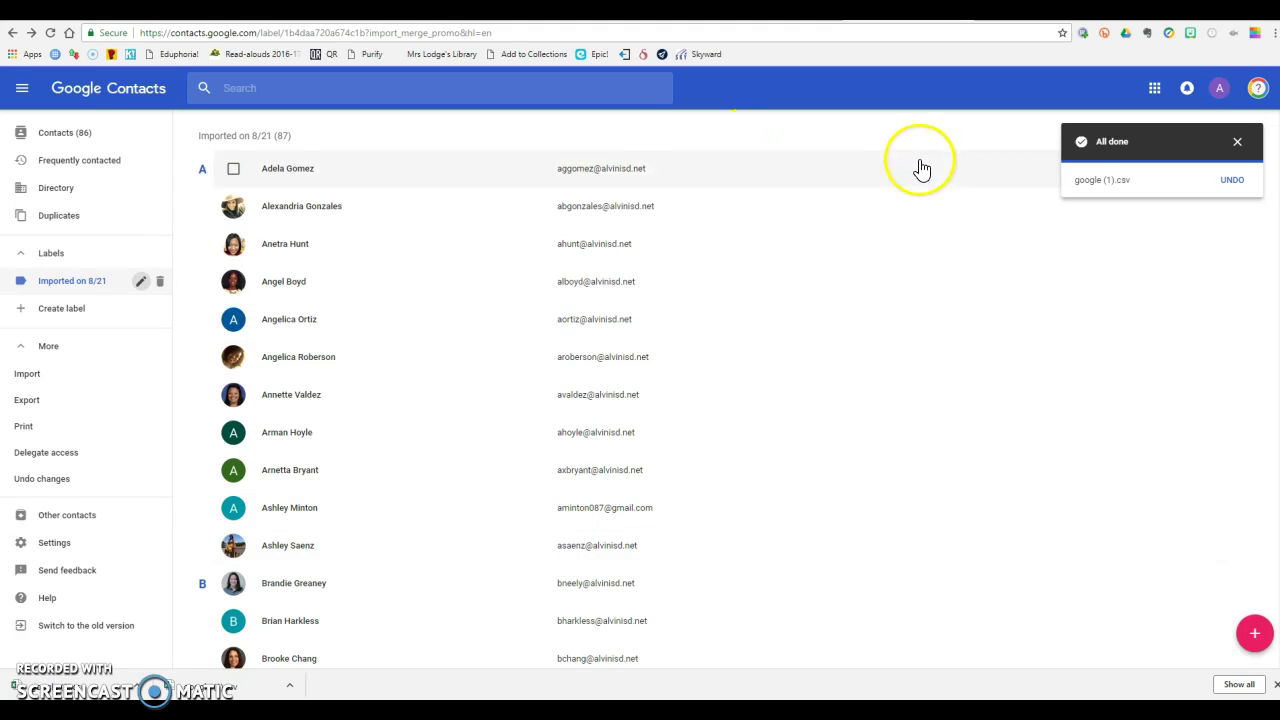
Dismiss the import notification and switch back to the Gmail inbox.
click(1154, 88)
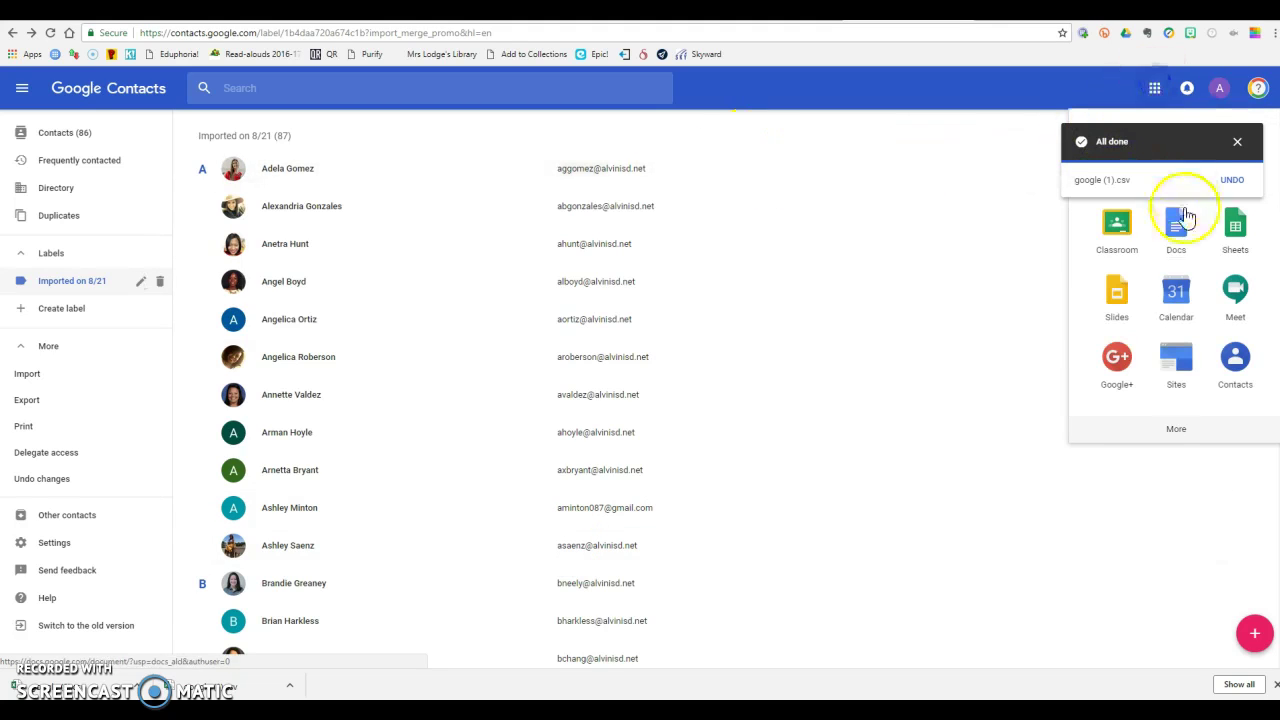
click(1238, 142)
click(1156, 90)
click(1178, 172)
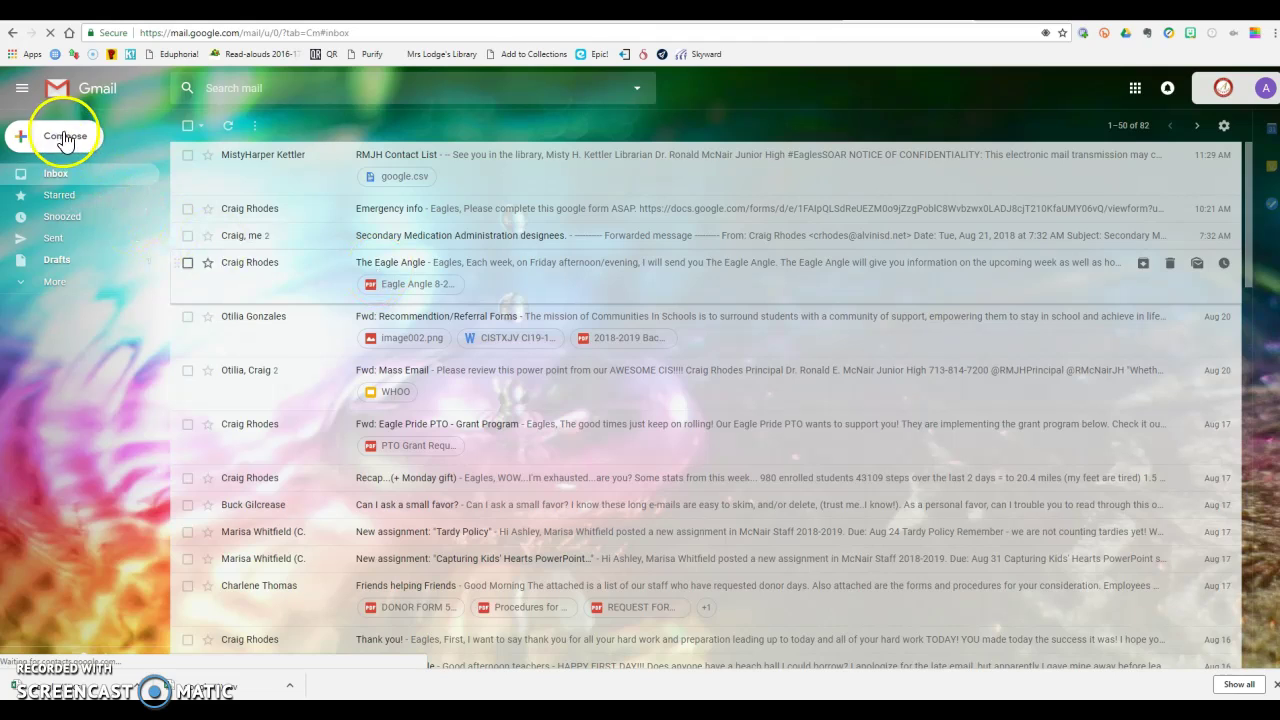
Address a new message to the McNair Staff group, look over the expanded recipients and close the draft.
click(62, 137)
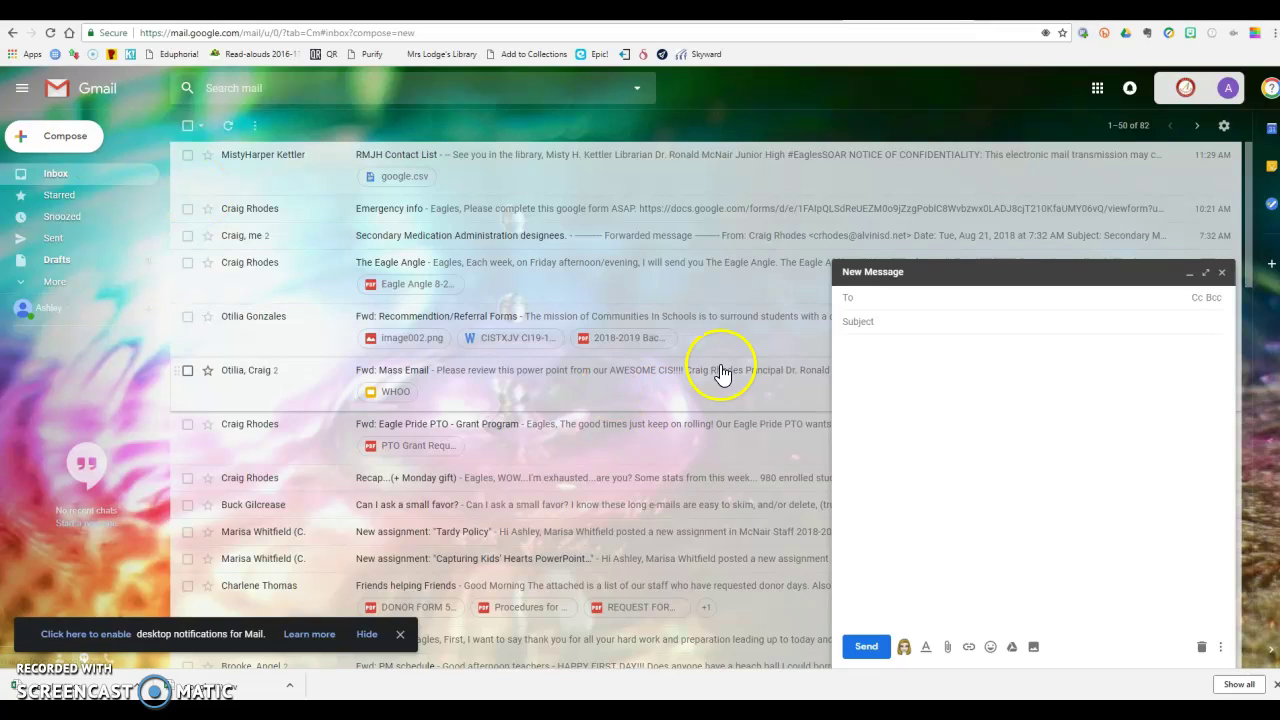
click(918, 299)
text(mc)
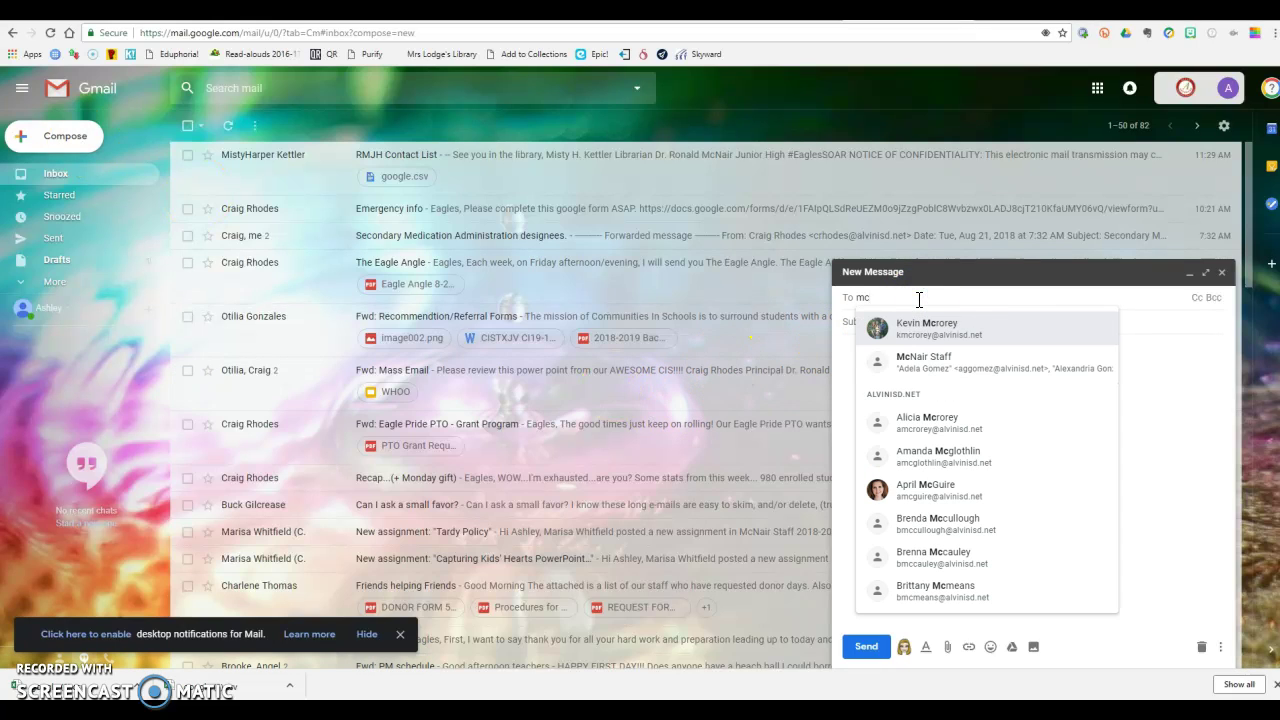
click(930, 362)
drag(992, 590, 1013, 533)
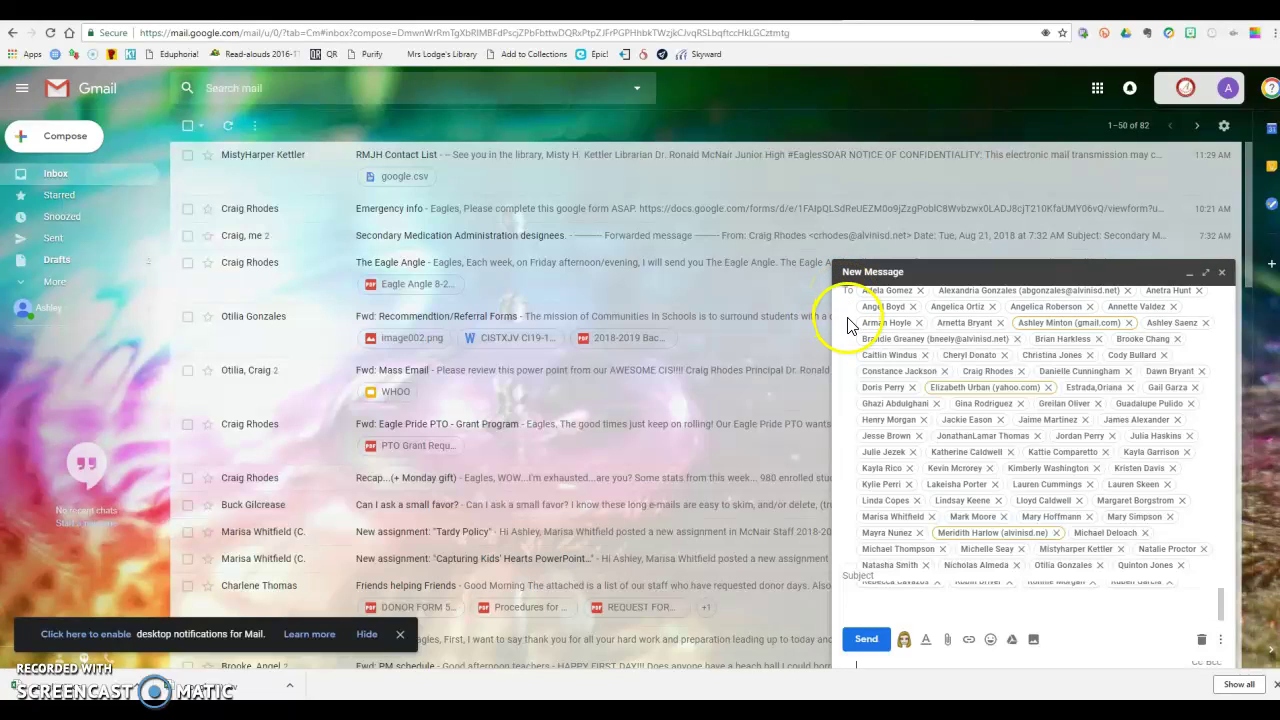
click(877, 602)
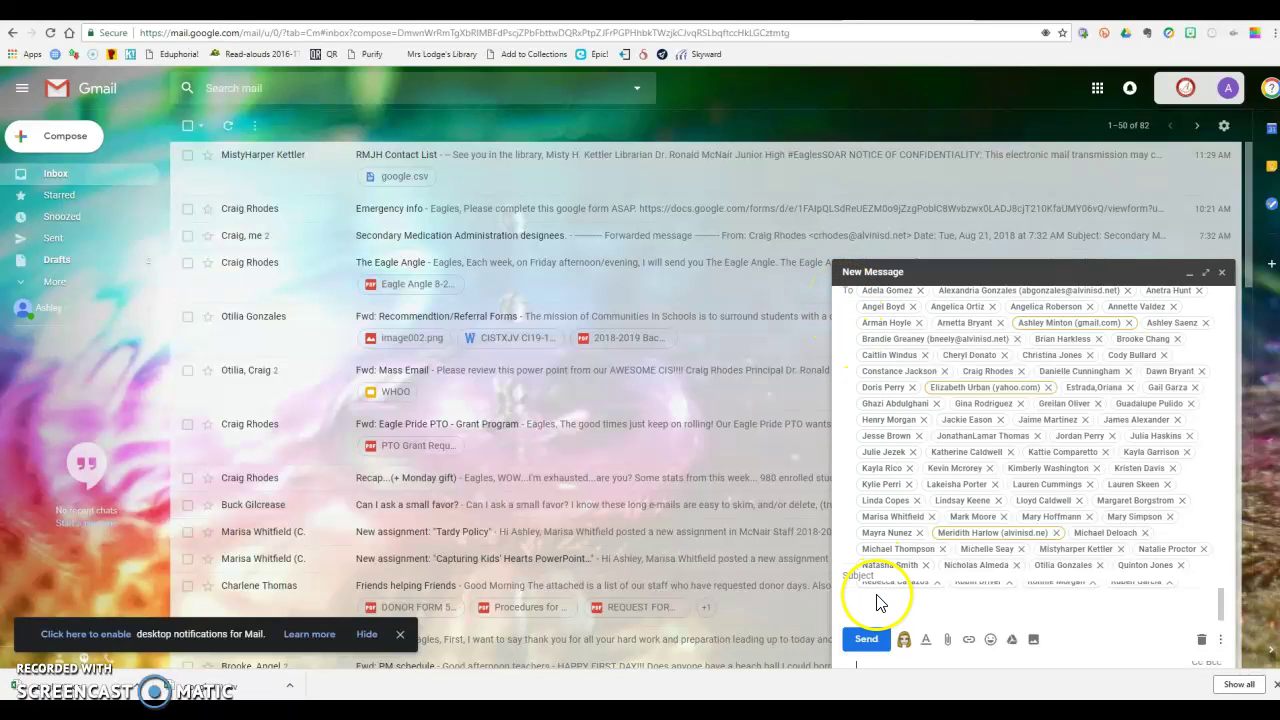
click(1221, 272)
Start a new message and add the librarian's own suggested contact as the To recipient.
click(78, 138)
click(923, 298)
text(mm)
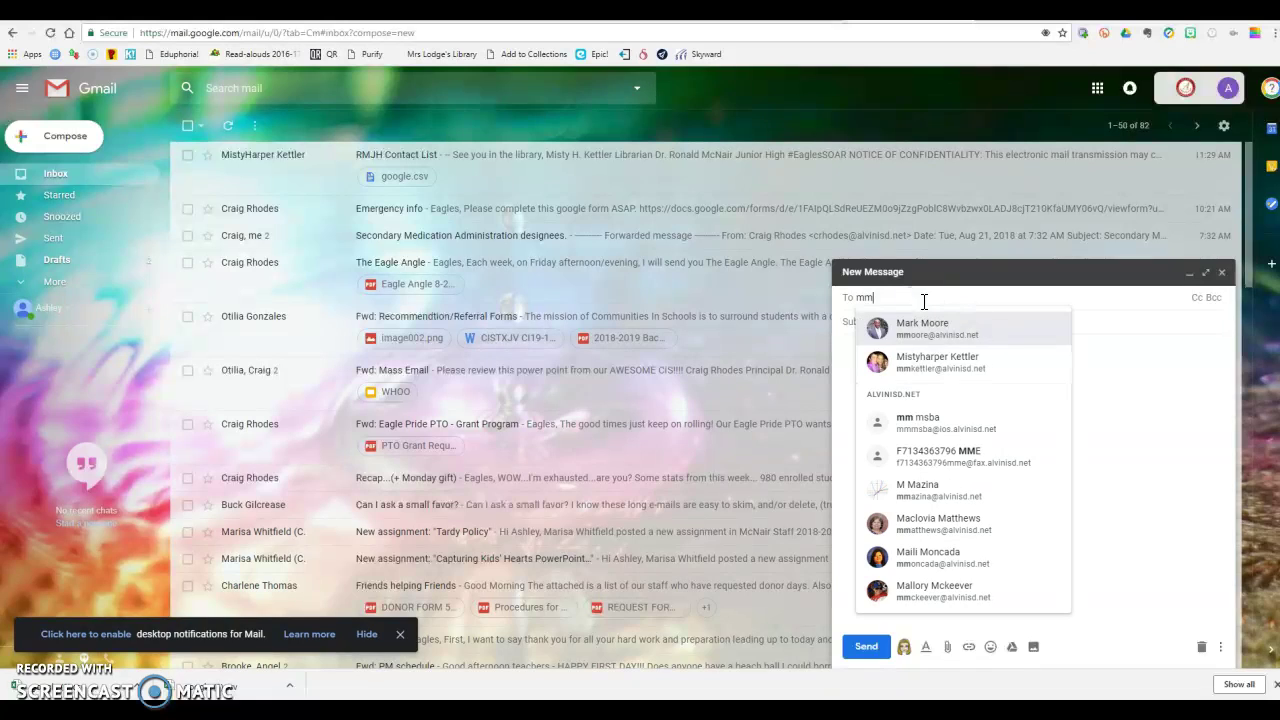
click(915, 362)
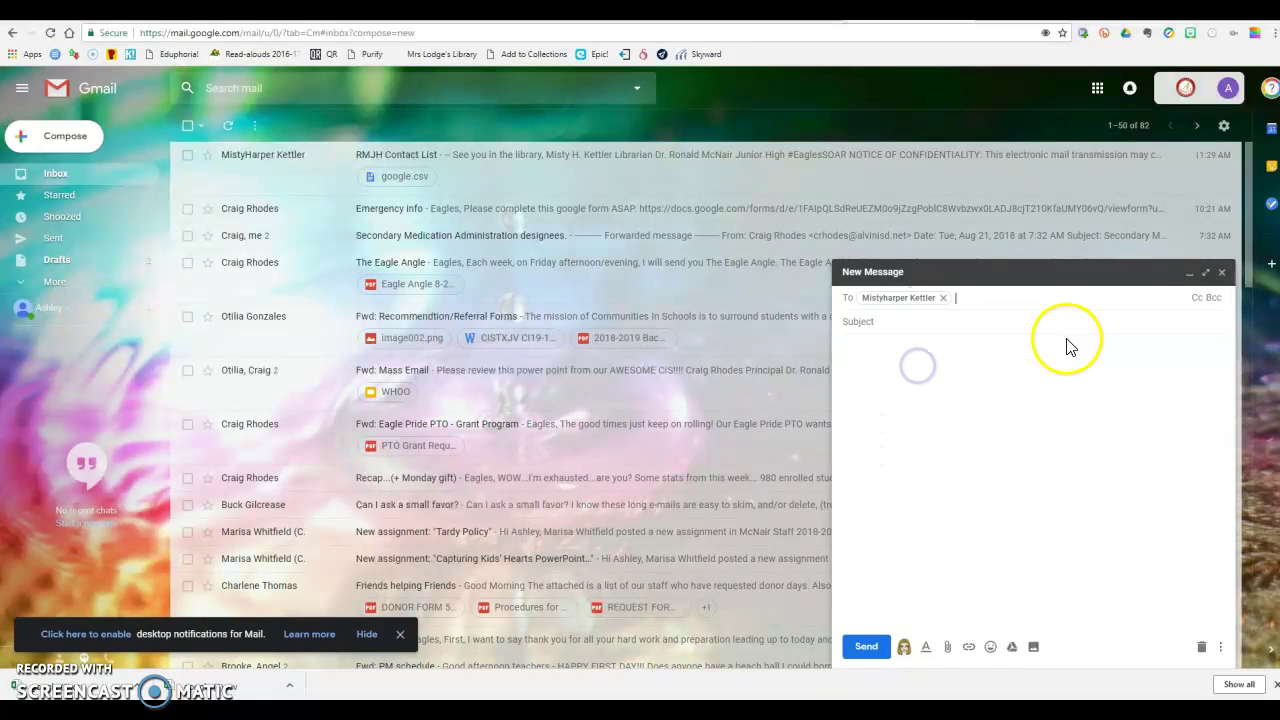
Add the McNair Staff group as Bcc recipients of the message.
click(1213, 297)
text(m)
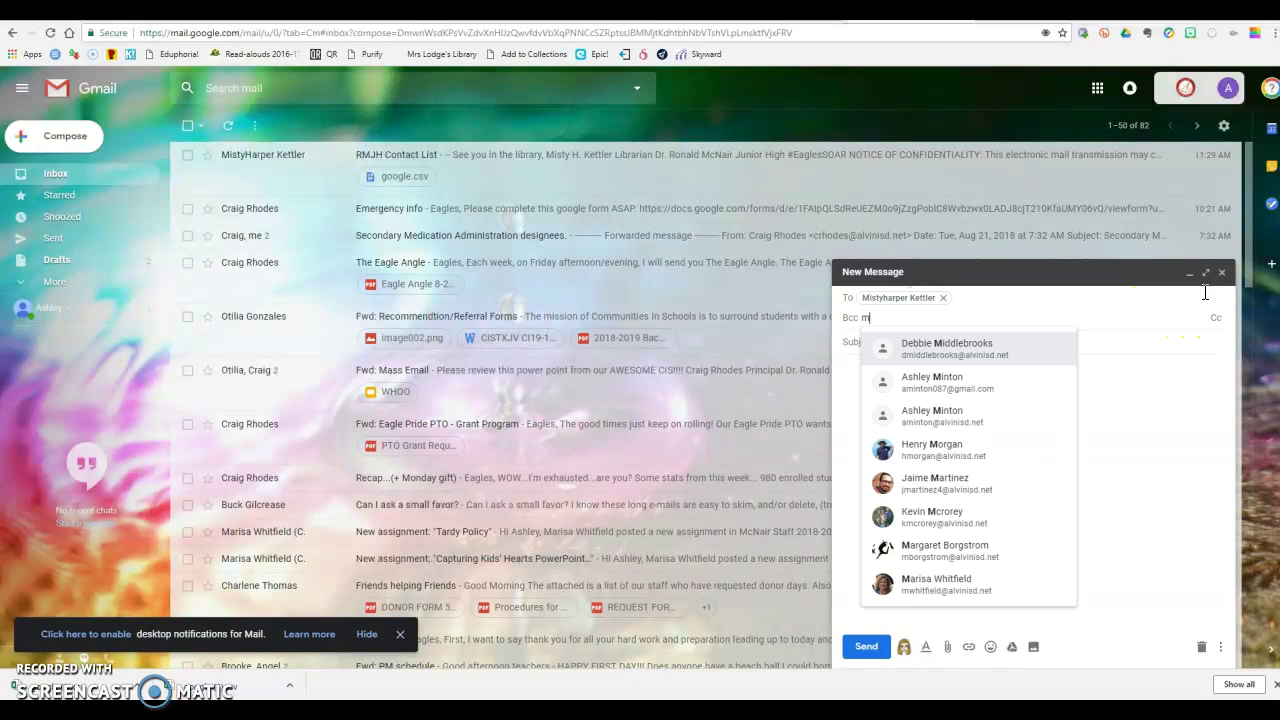
text(cn)
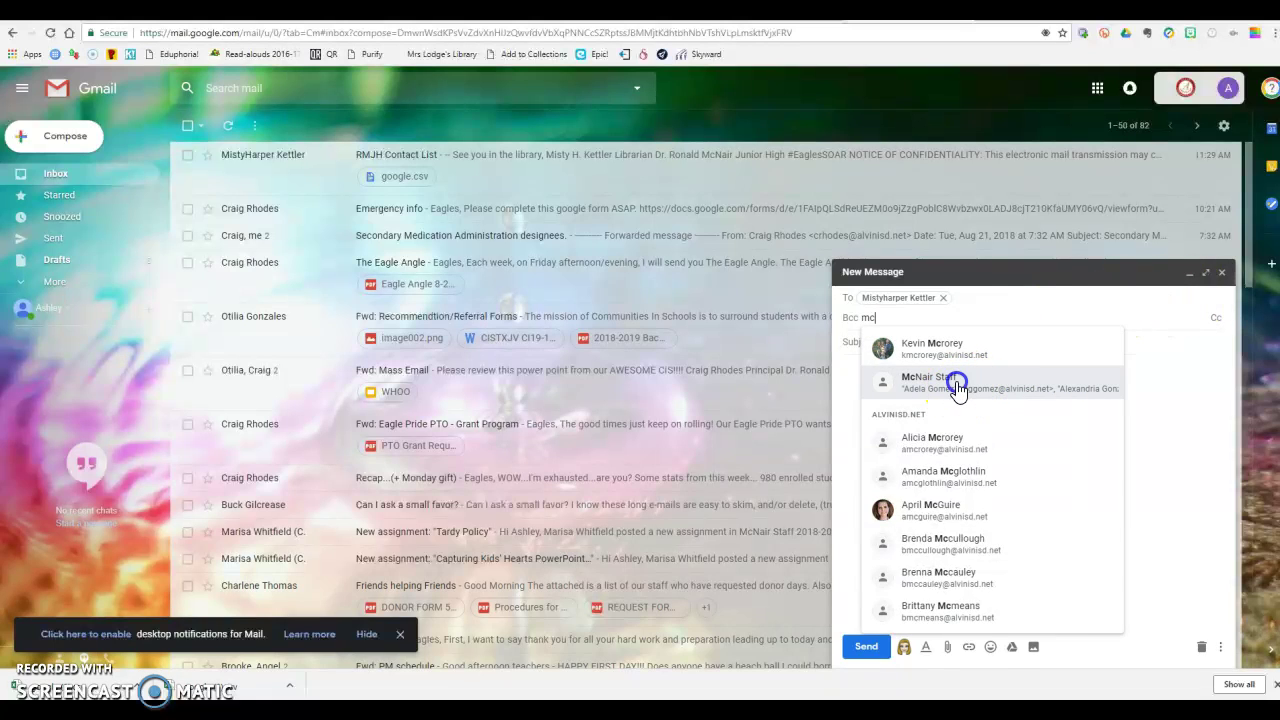
click(957, 380)
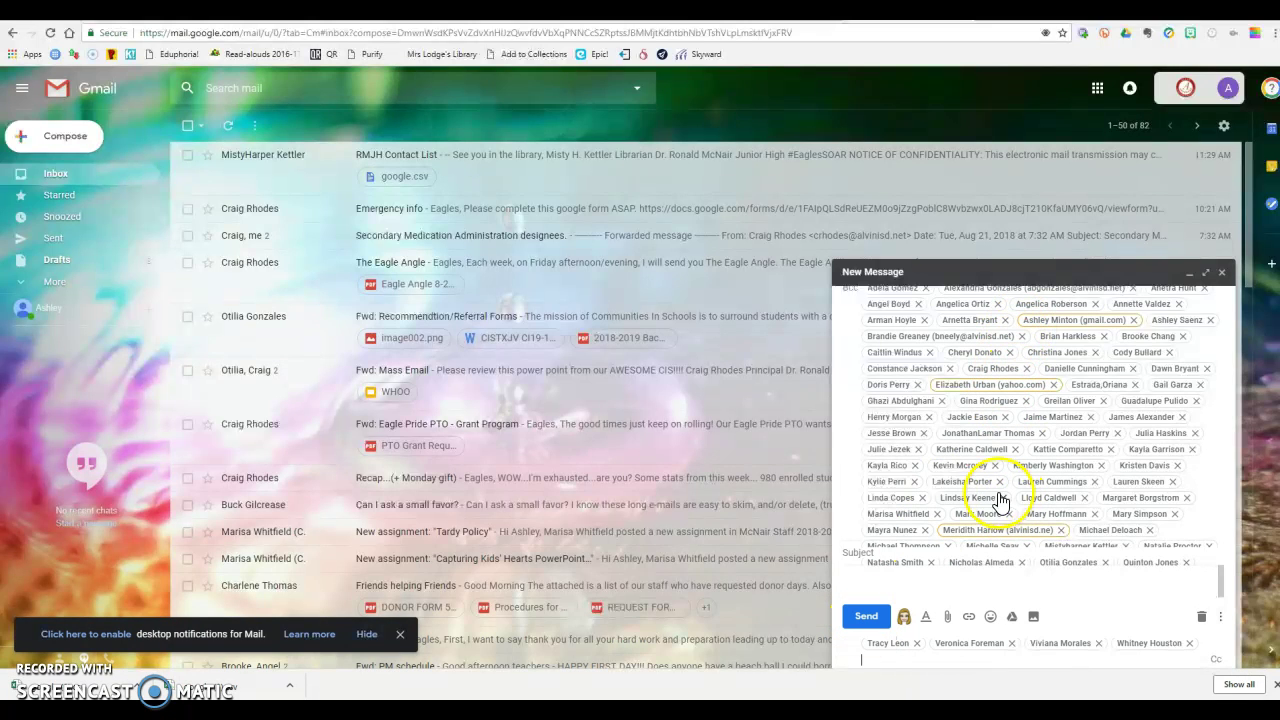
mouse_move(987, 481)
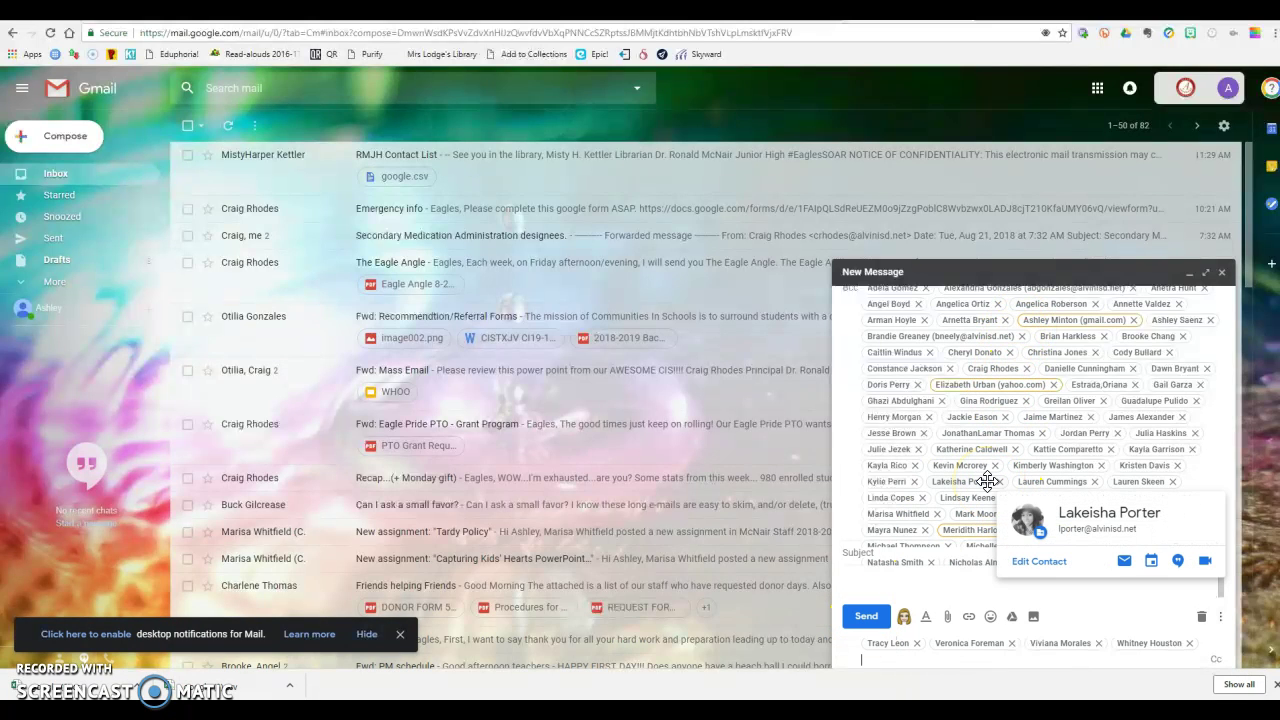